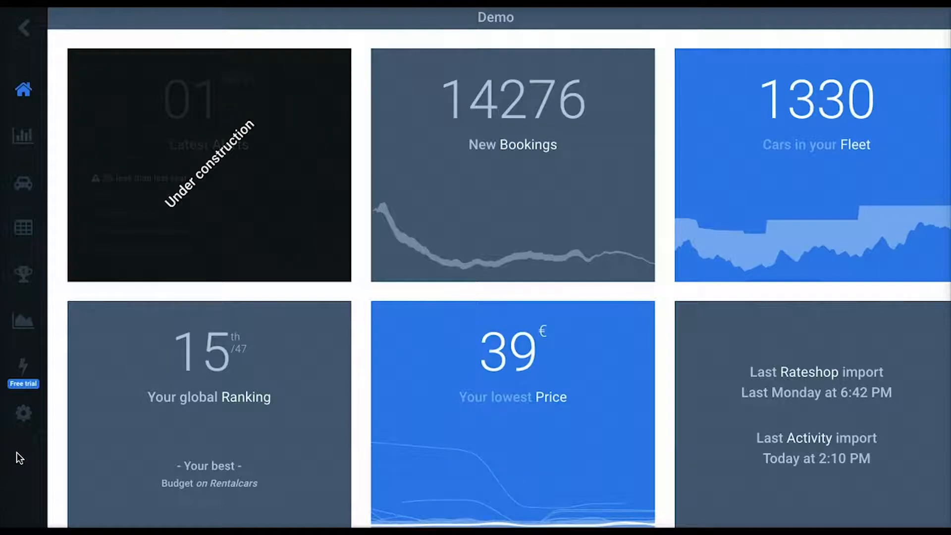
Open the Alerts page and show the Rateshop alerts.
left_click(20, 368)
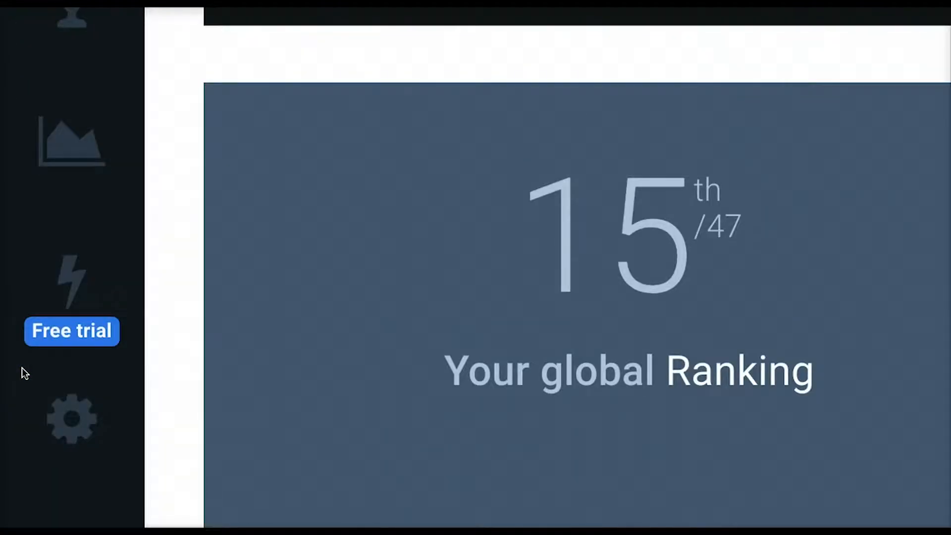
left_click(66, 285)
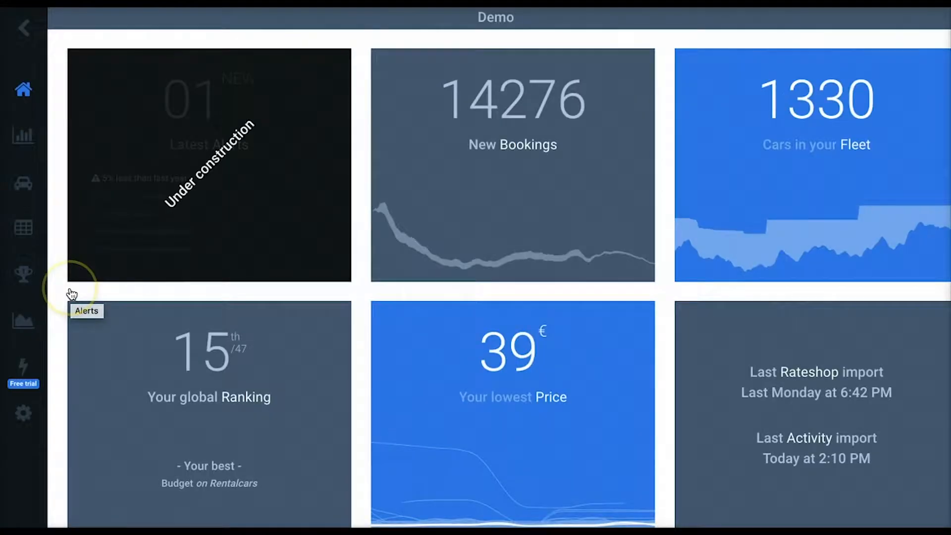
left_click(69, 287)
left_click(87, 313)
left_click(182, 98)
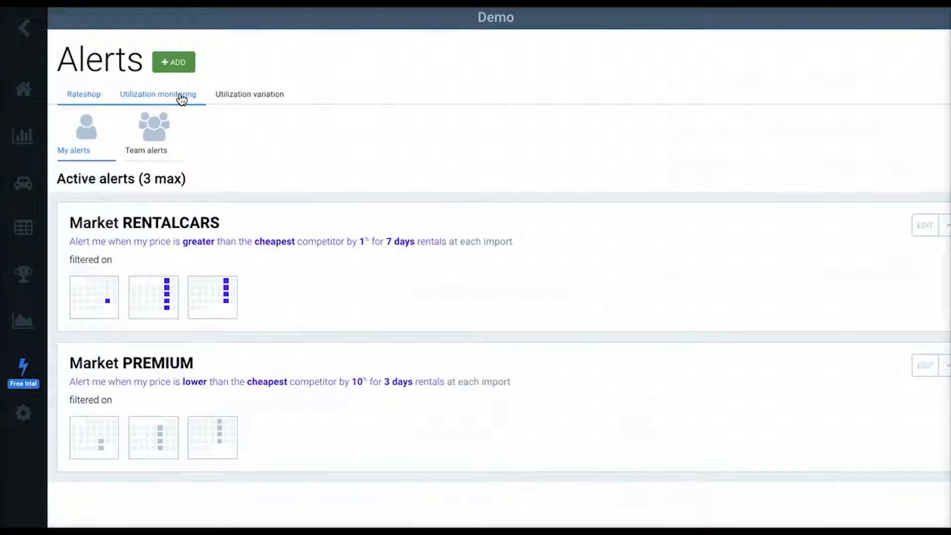
left_click(83, 97)
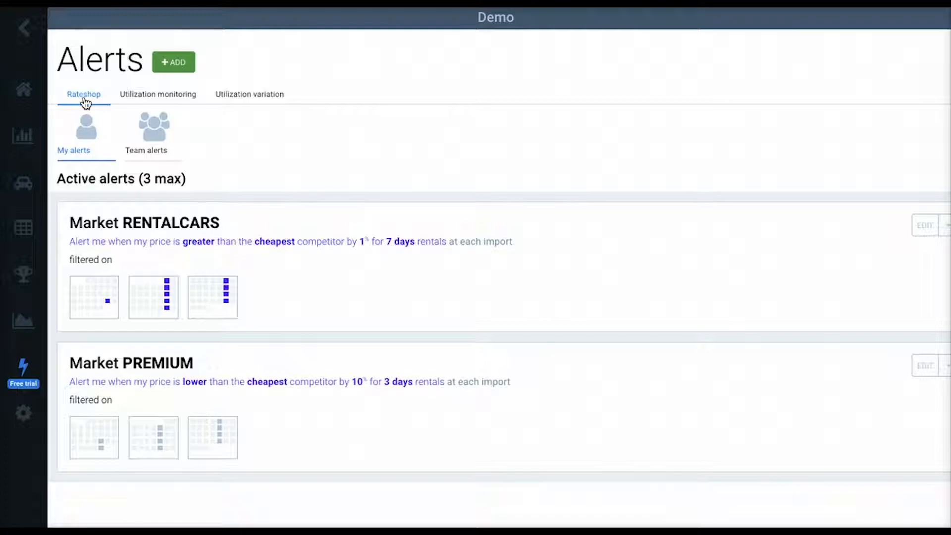
Start a new alert of type Rateshop based on the Main survey.
left_click(171, 66)
left_click(421, 119)
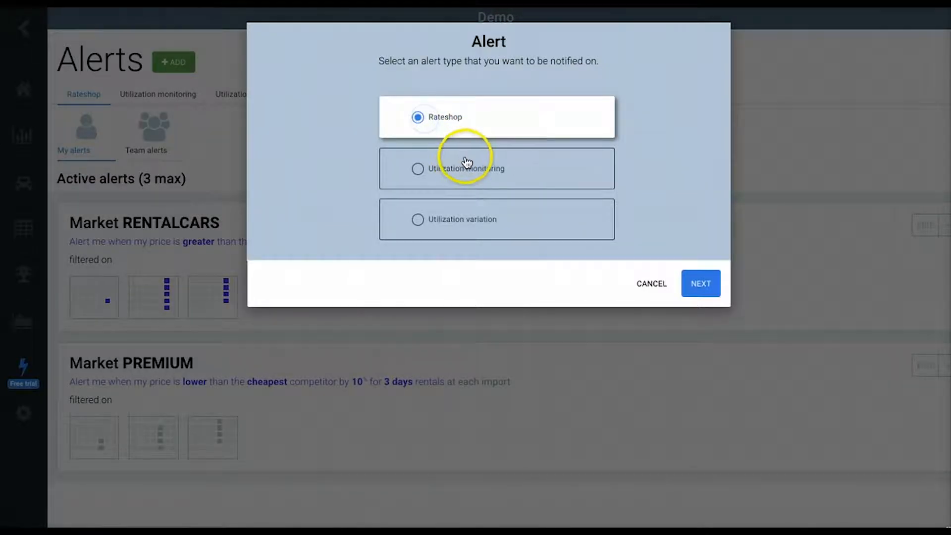
left_click(700, 283)
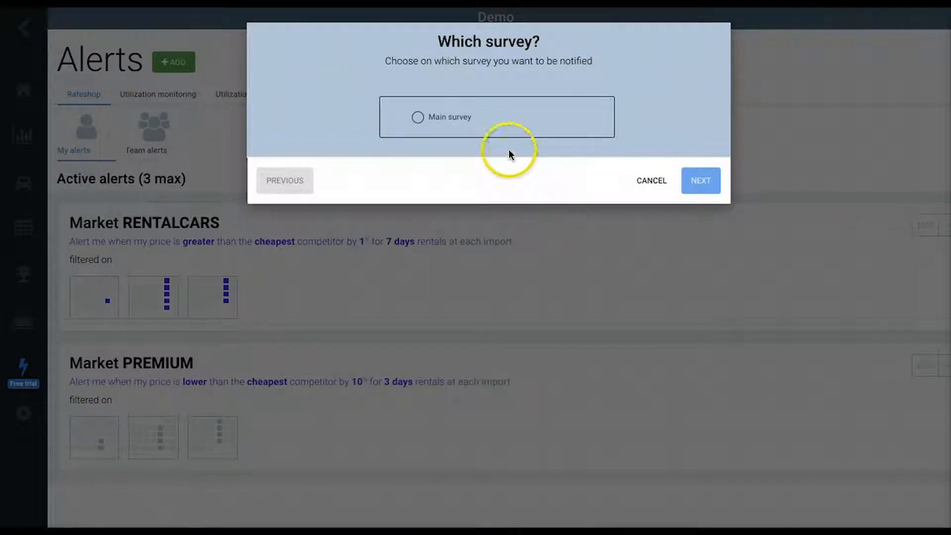
left_click(452, 121)
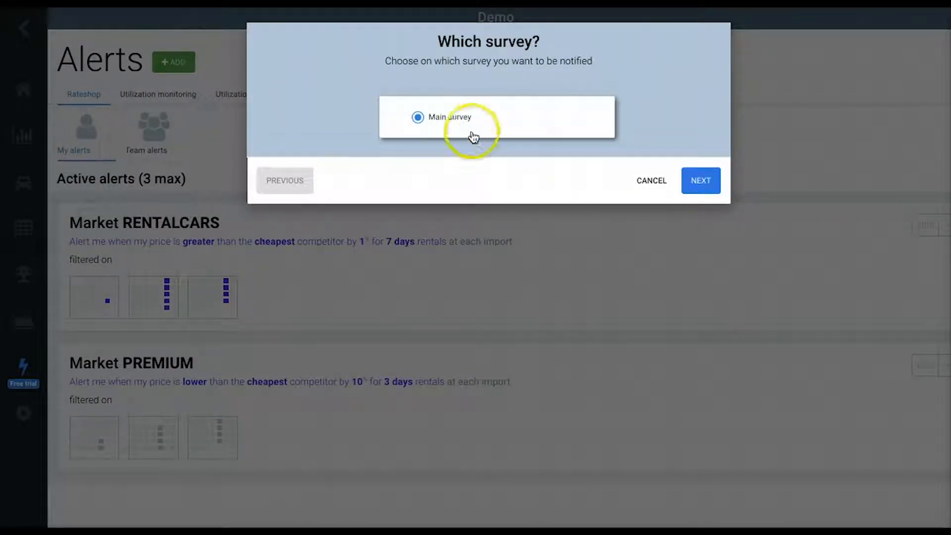
left_click(701, 183)
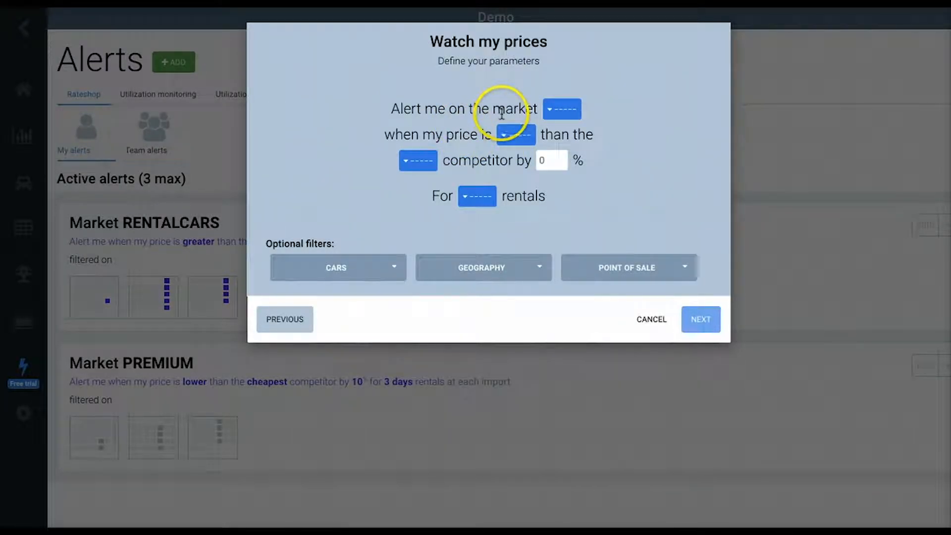
Define the alert on market PREMIUM for when my price is lower than the cheapest competitor.
left_click(555, 111)
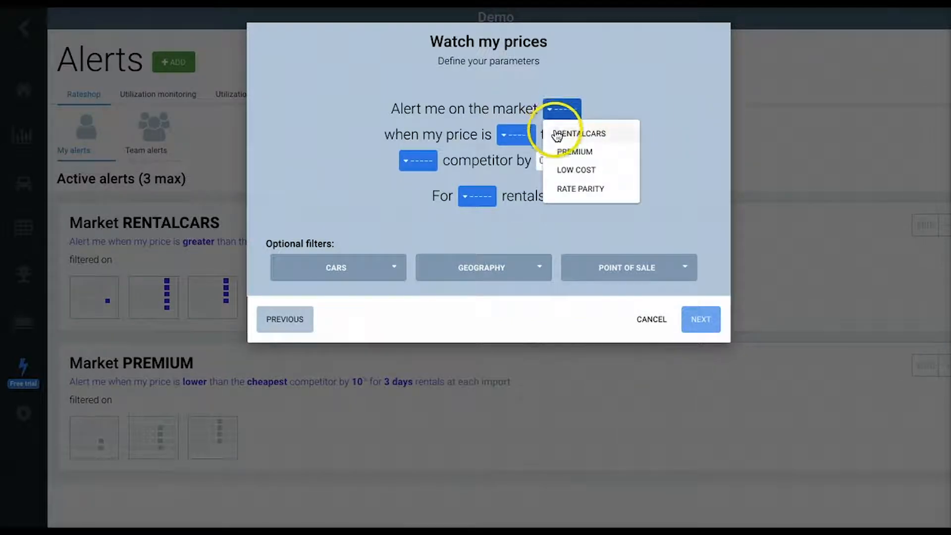
left_click(560, 154)
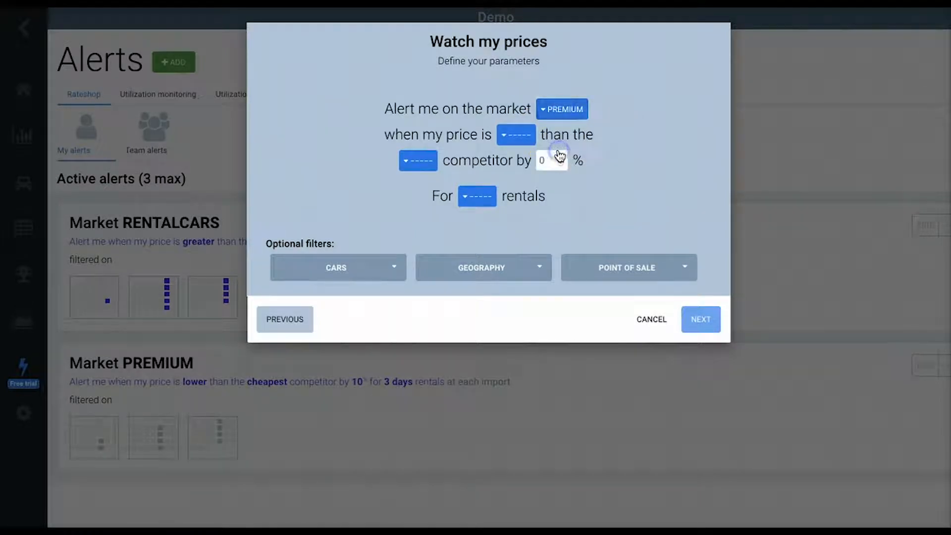
left_click(516, 137)
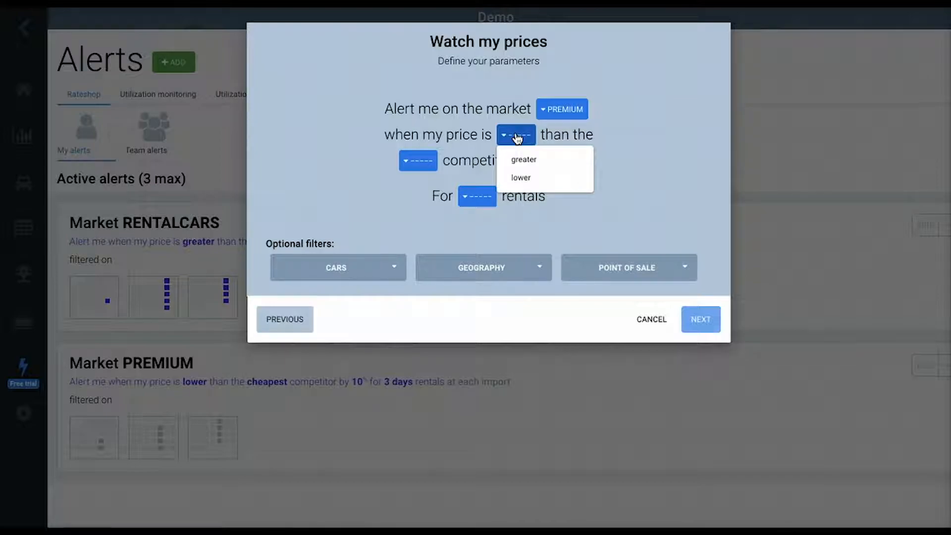
left_click(521, 178)
left_click(422, 168)
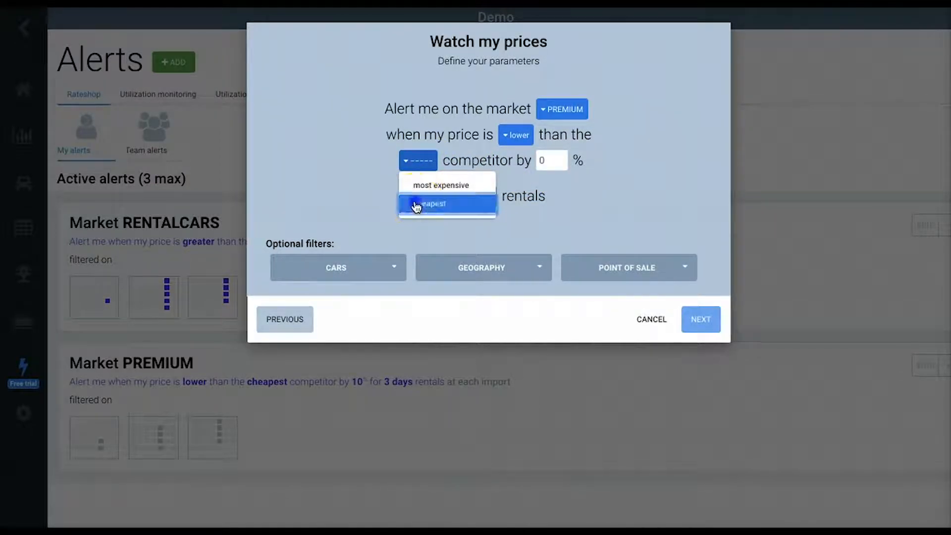
left_click(415, 204)
Set the competitor price difference to 1 % and the rental length to 3 DAYS.
left_click(543, 163)
double_click(542, 162)
type("1")
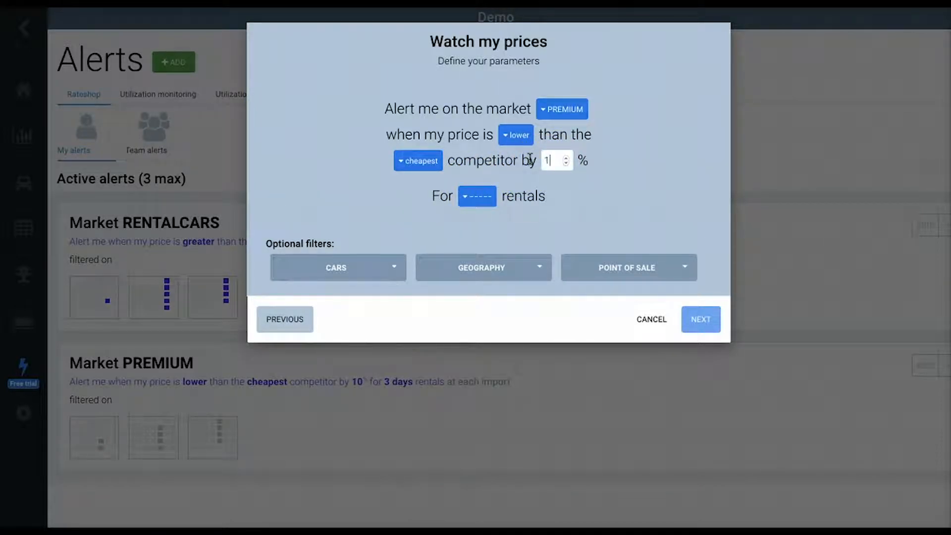
left_click(483, 202)
left_click(484, 220)
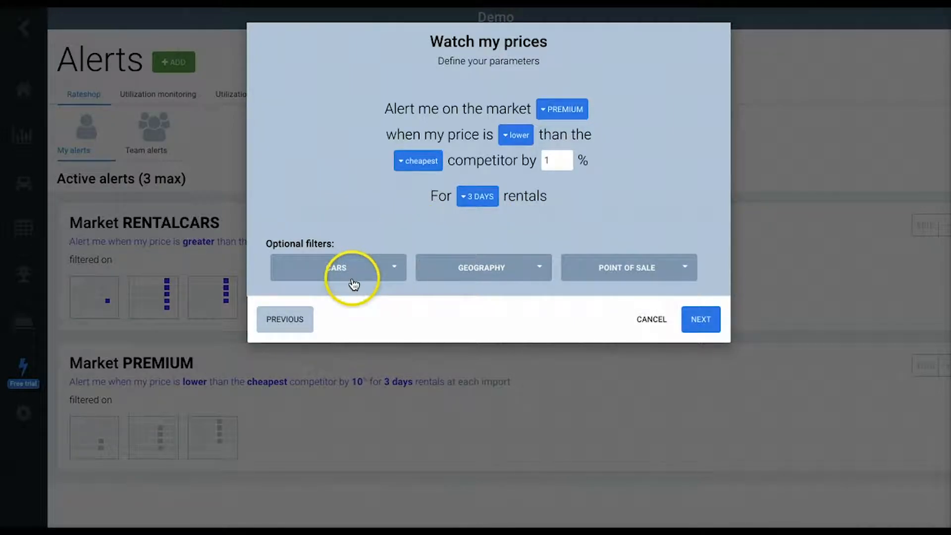
Check the cars, geography and point of sale filters without choosing any, and create the alert with notifications after each import.
left_click(364, 269)
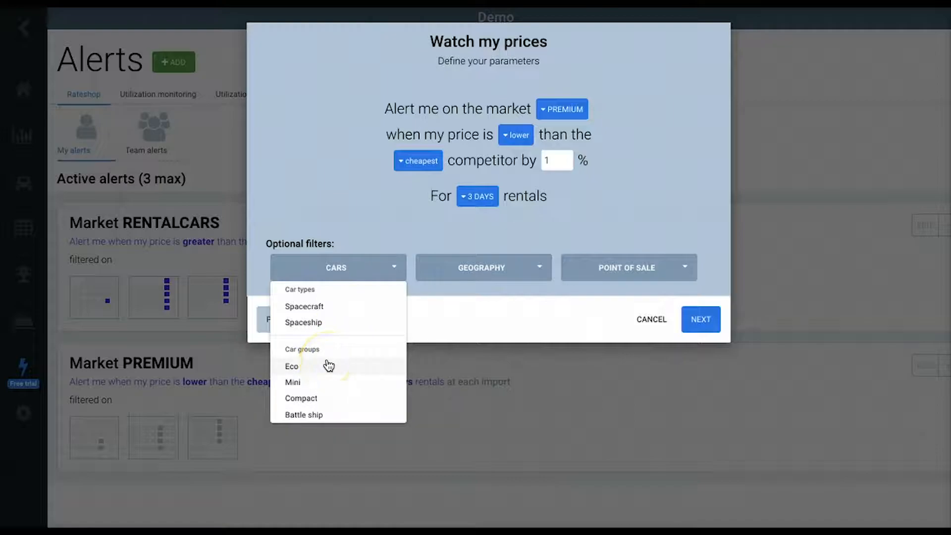
left_click(488, 273)
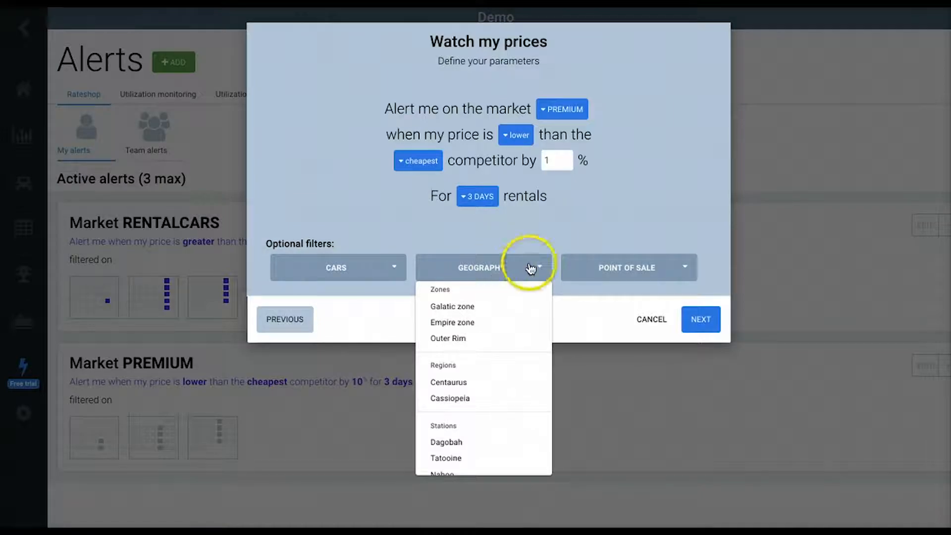
left_click(646, 262)
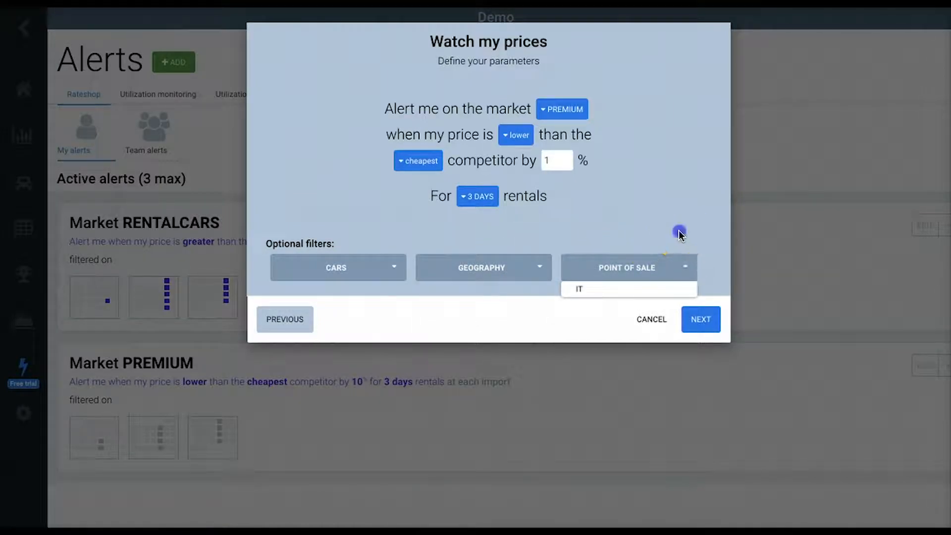
left_click(699, 319)
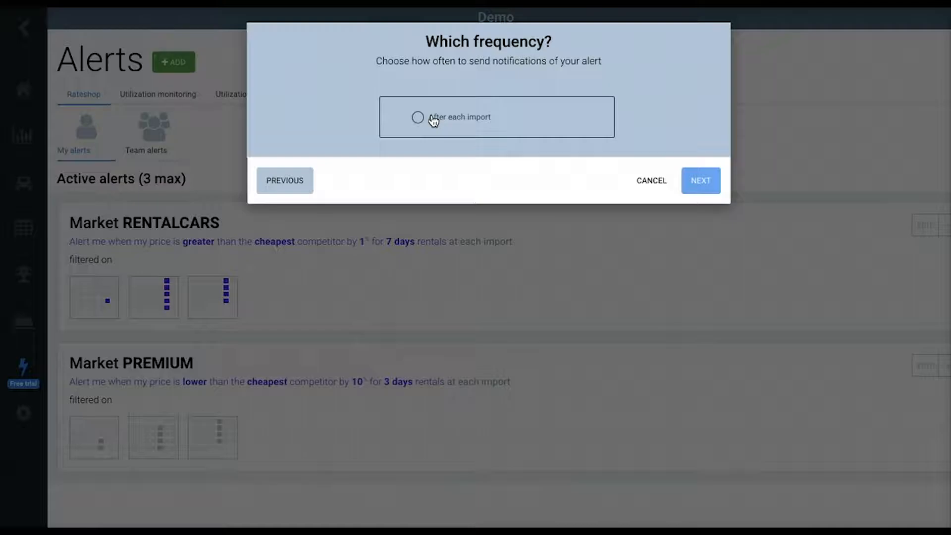
left_click(434, 121)
left_click(701, 184)
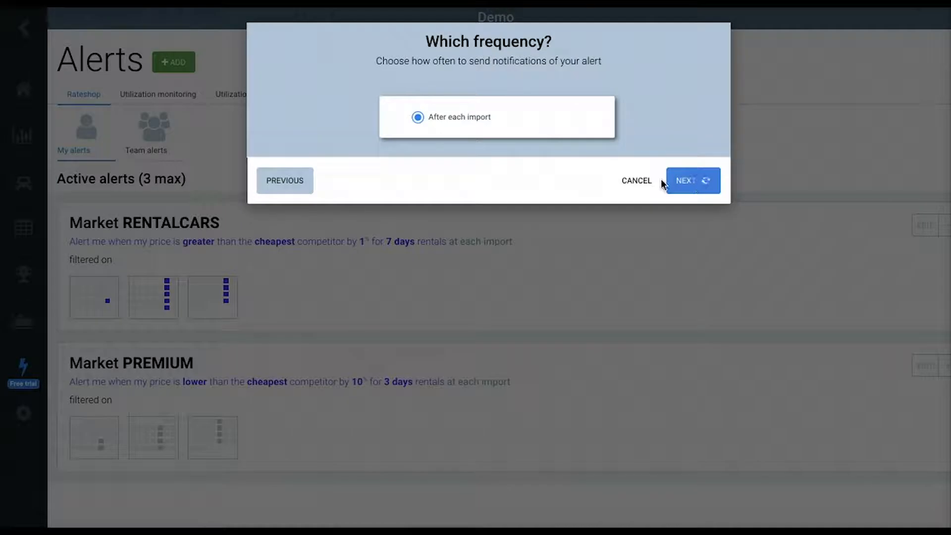
left_click(499, 132)
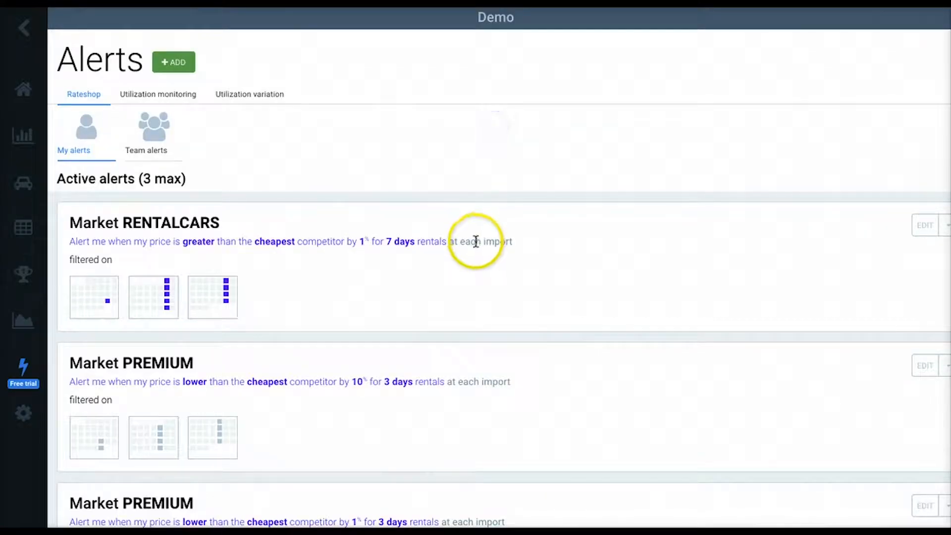
Open the September 2018 calendar of the RENTALCARS alert and examine the price differences on the flagged days.
scroll(475, 240, "down", 2)
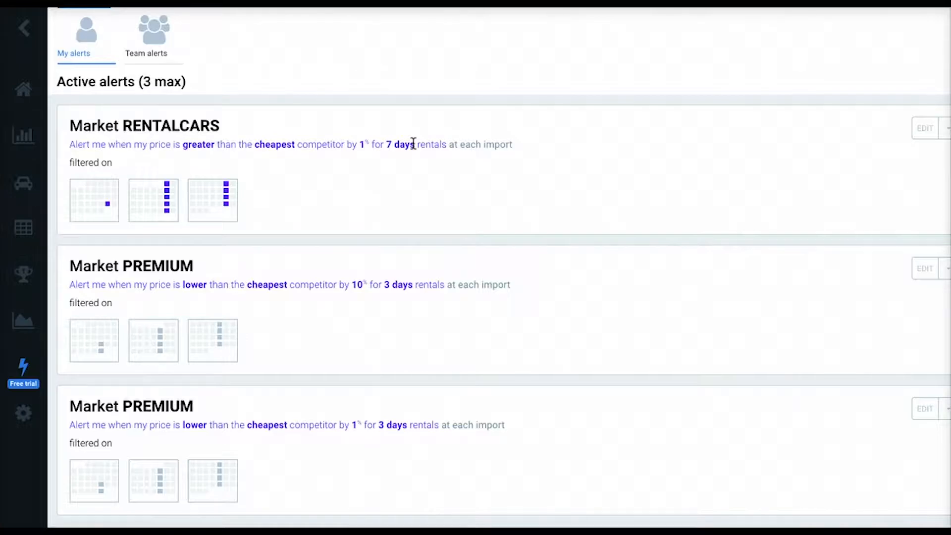
left_click(162, 197)
scroll(437, 284, "down", 3)
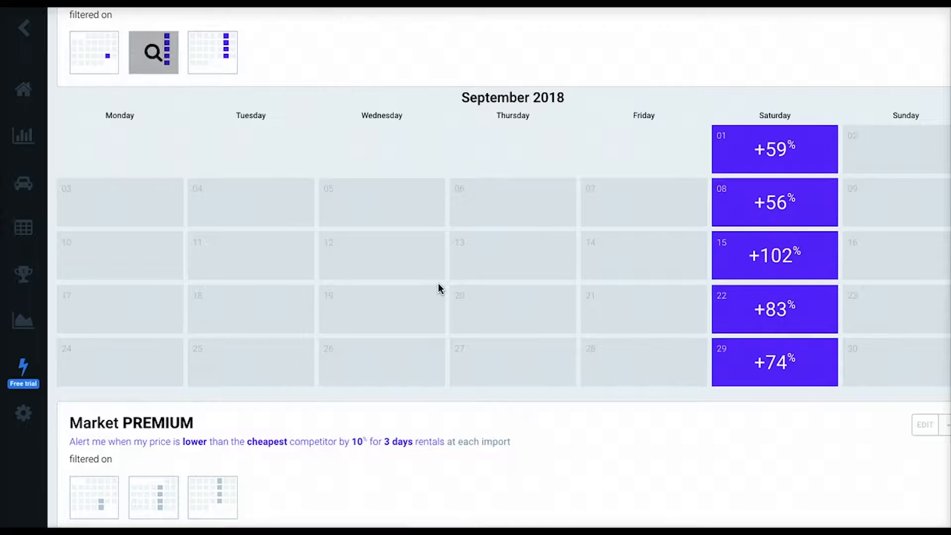
scroll(437, 283, "up", 2)
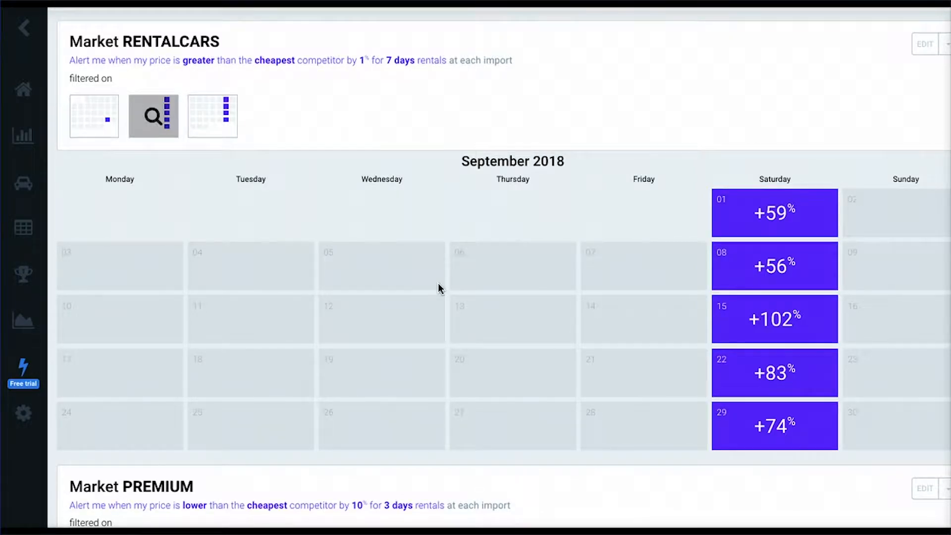
scroll(437, 283, "up", 3)
Open the RENTALCARS alert for editing and keep Main survey as its survey.
left_click(732, 148)
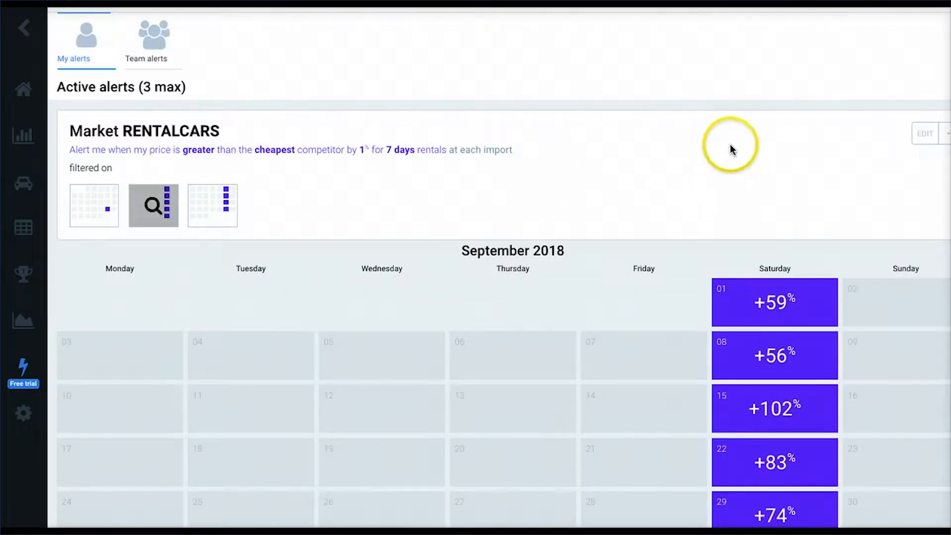
left_click(924, 132)
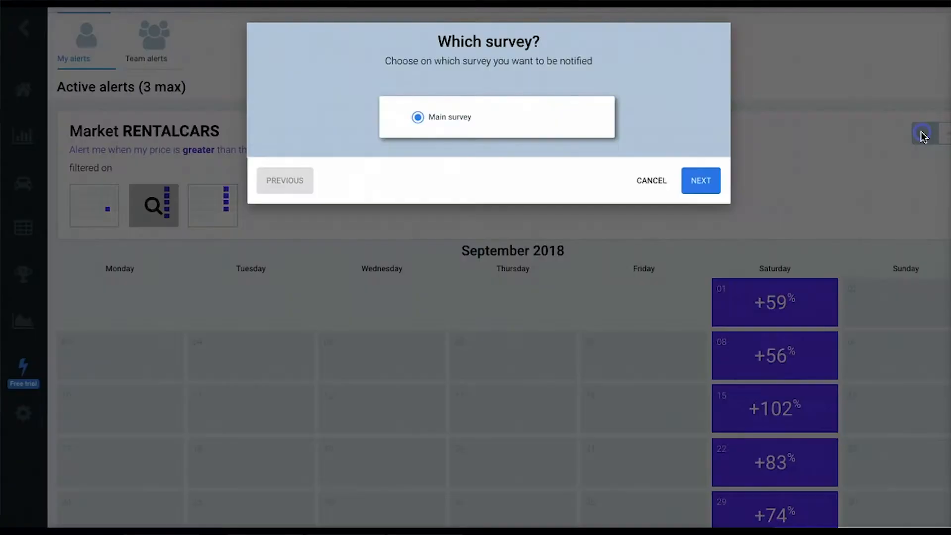
left_click(700, 179)
Set the RENTALCARS alert's competitor price difference to 15 %.
left_click(561, 162)
left_click_drag(561, 162, 519, 158)
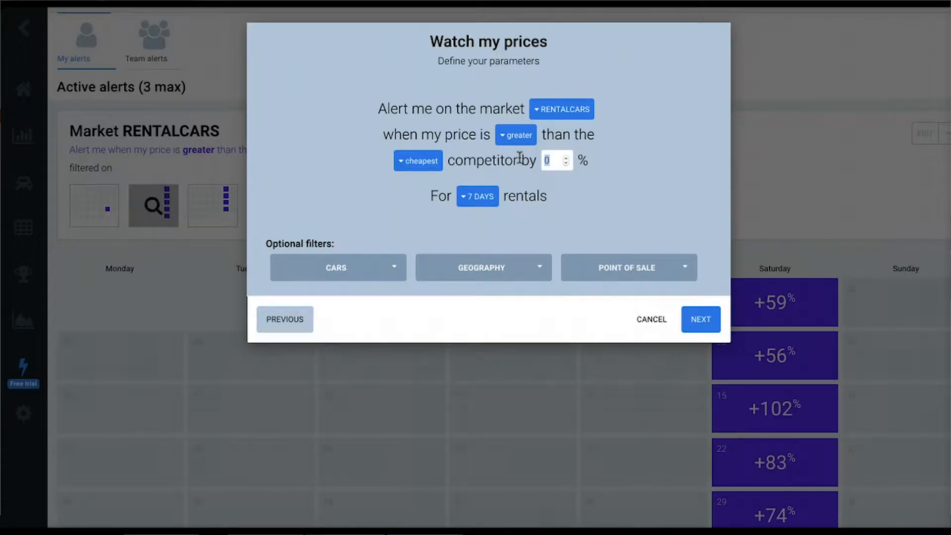
type("15")
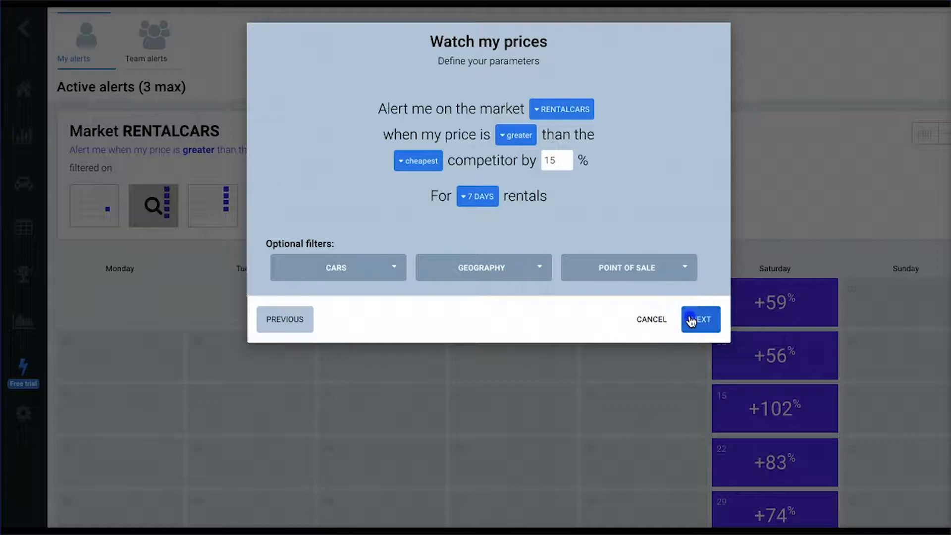
left_click(607, 220)
Set the RENTALCARS alert's competitor price difference to 60 % and save it with notifications after each import.
double_click(554, 159)
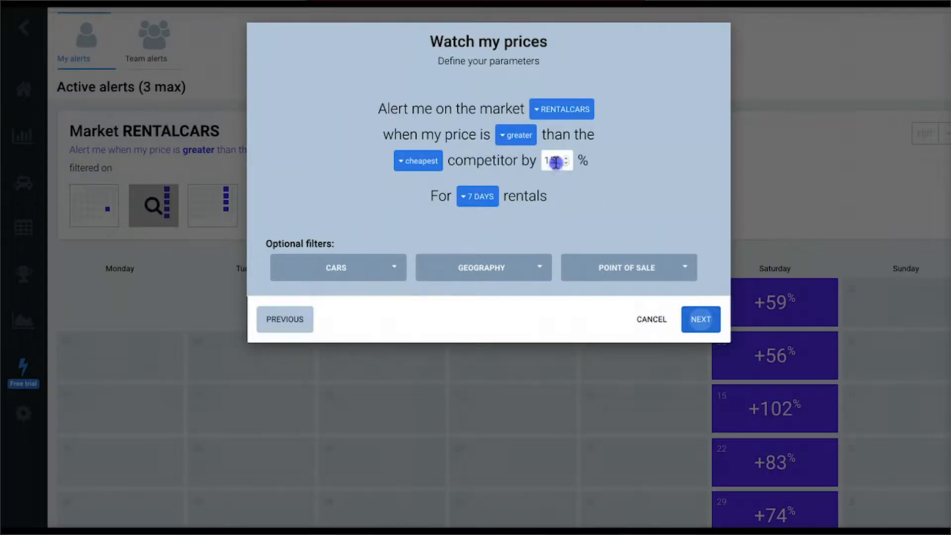
type("60")
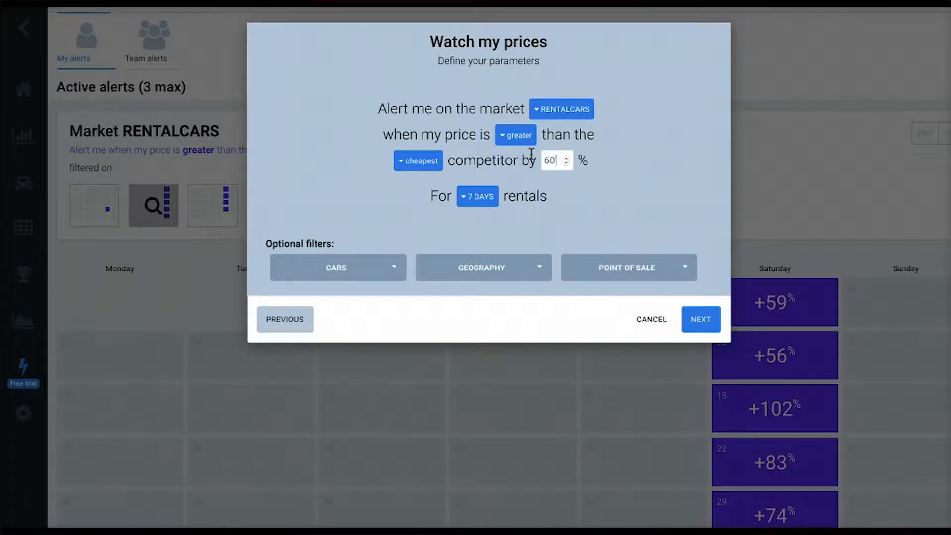
left_click(637, 281)
left_click(696, 319)
left_click(695, 186)
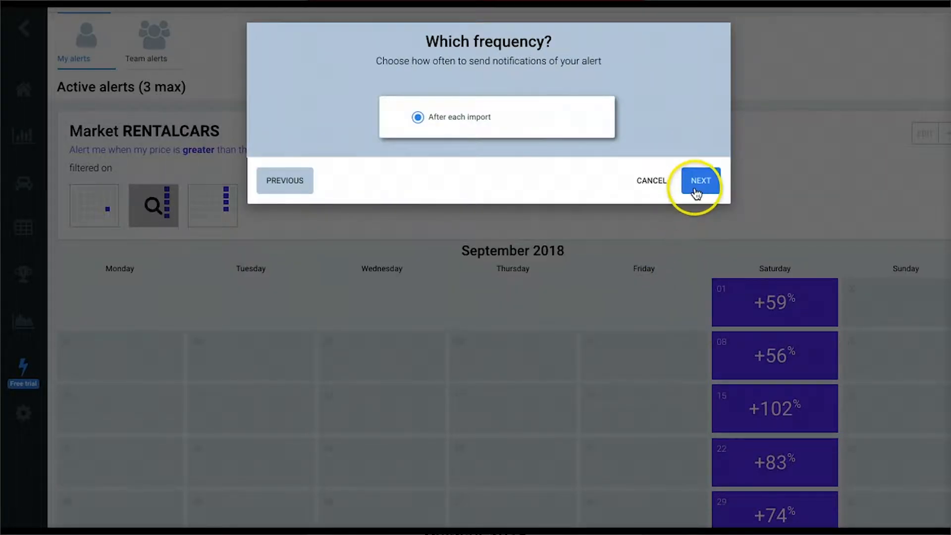
left_click(565, 132)
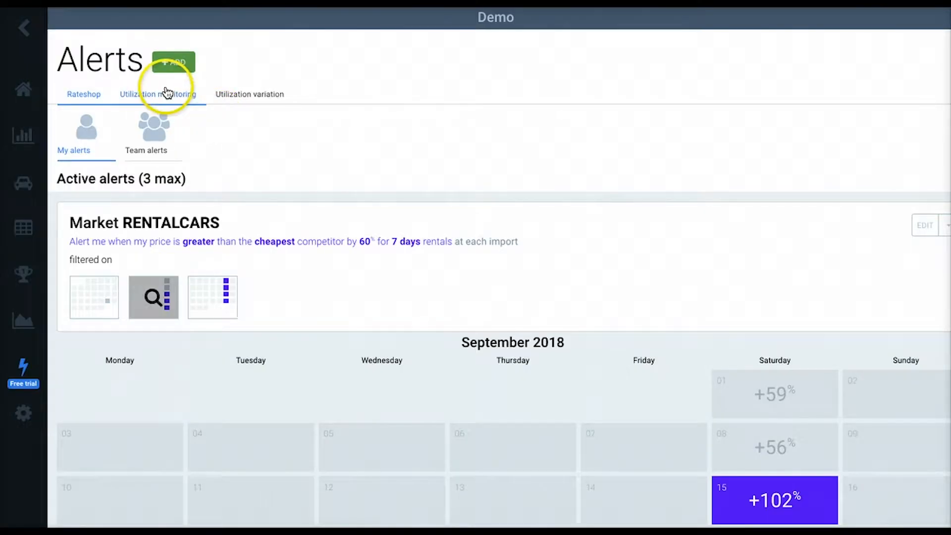
Start a new alert of the Utilization monitoring type from the utilization monitoring alerts.
left_click(166, 93)
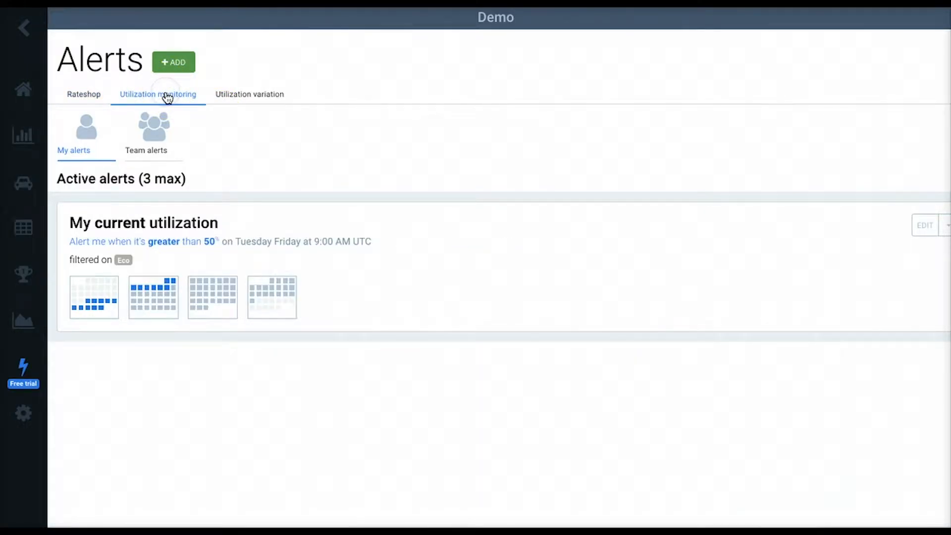
left_click(173, 67)
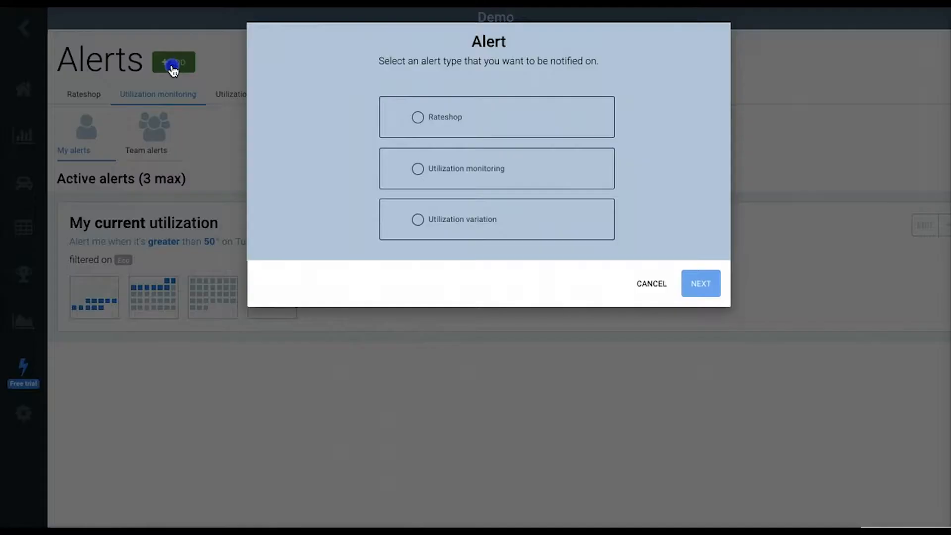
left_click(405, 174)
left_click(699, 283)
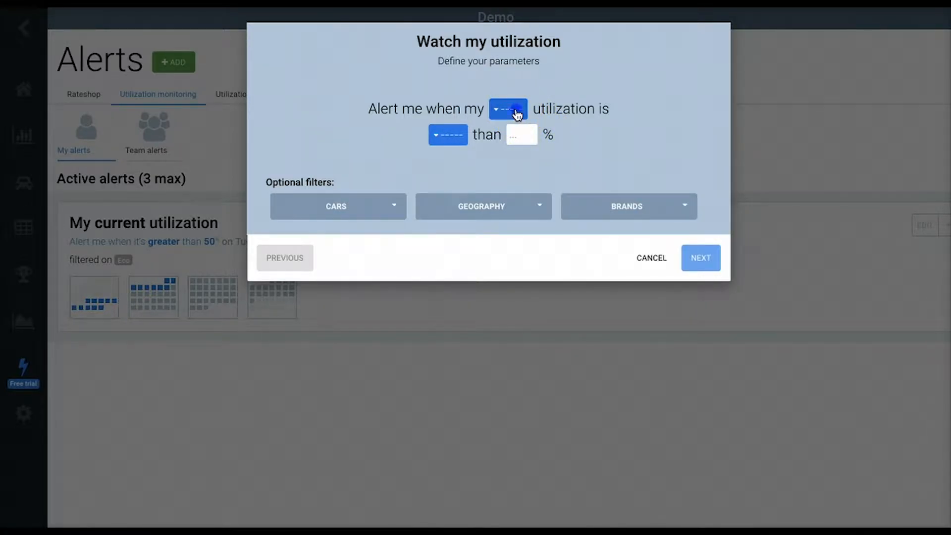
Define the alert condition as current utilization greater than 50 %.
left_click(508, 109)
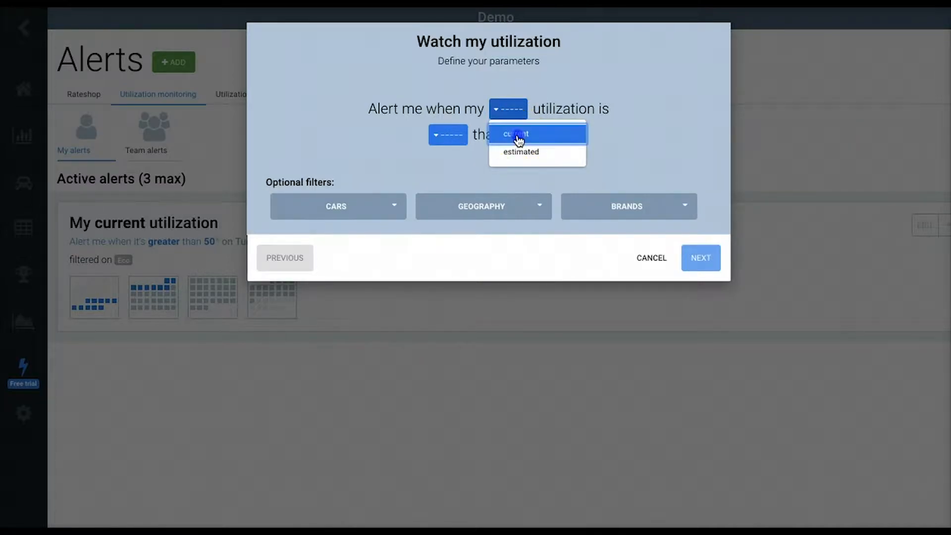
left_click(515, 133)
left_click(448, 135)
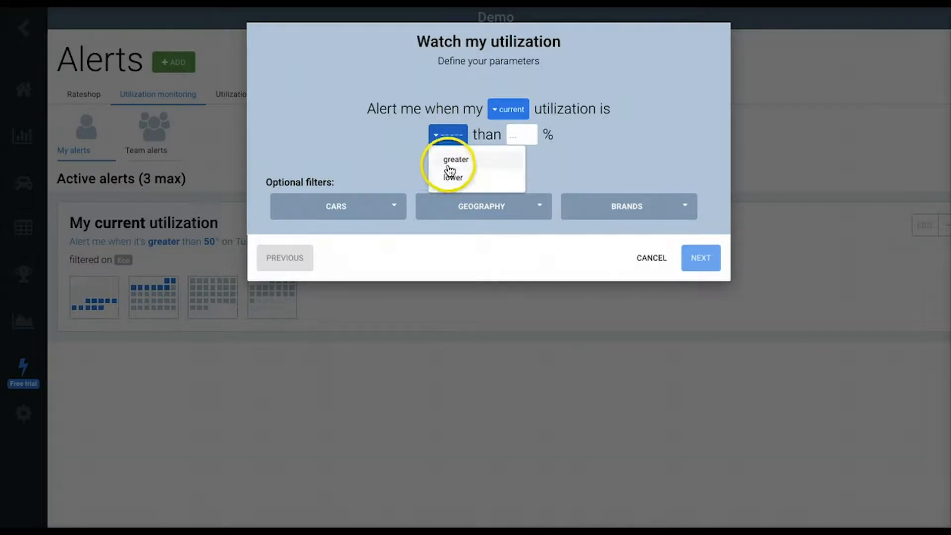
left_click(451, 160)
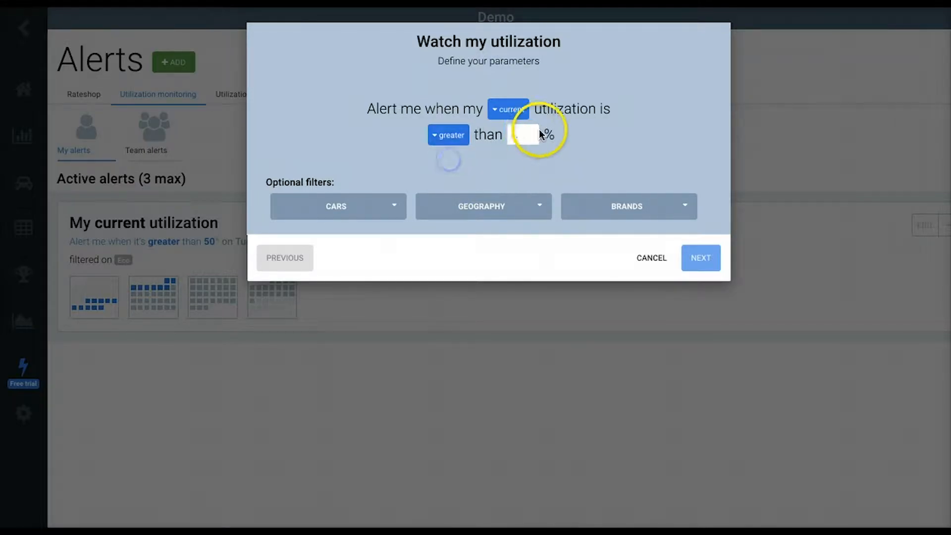
left_click(519, 135)
type("50")
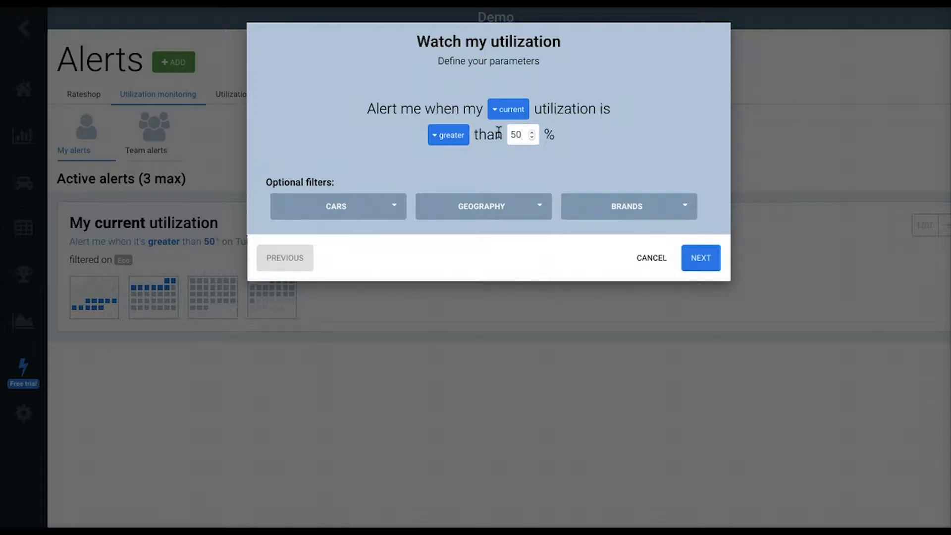
Look through the optional Cars, Geography and Brands filters of the utilization monitoring alert without choosing any.
left_click(366, 211)
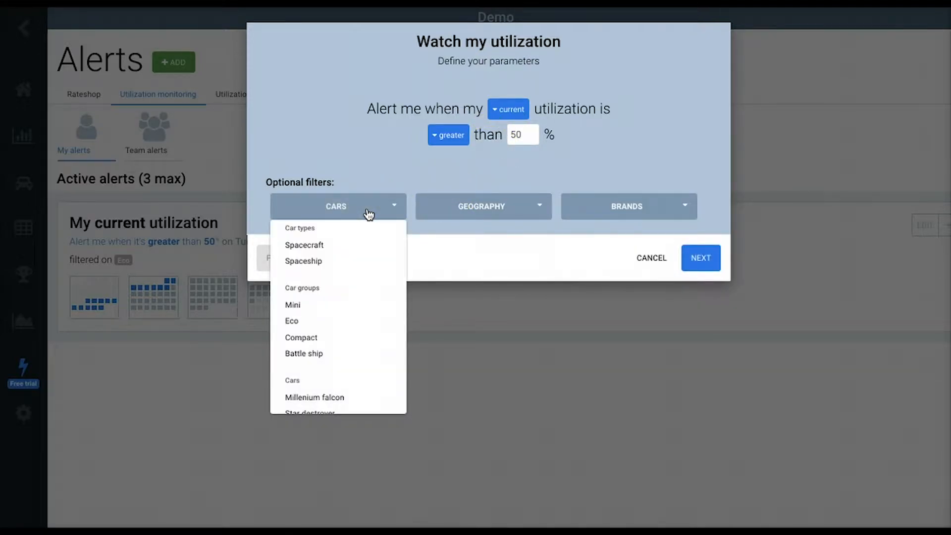
left_click(512, 208)
left_click(608, 203)
left_click(506, 162)
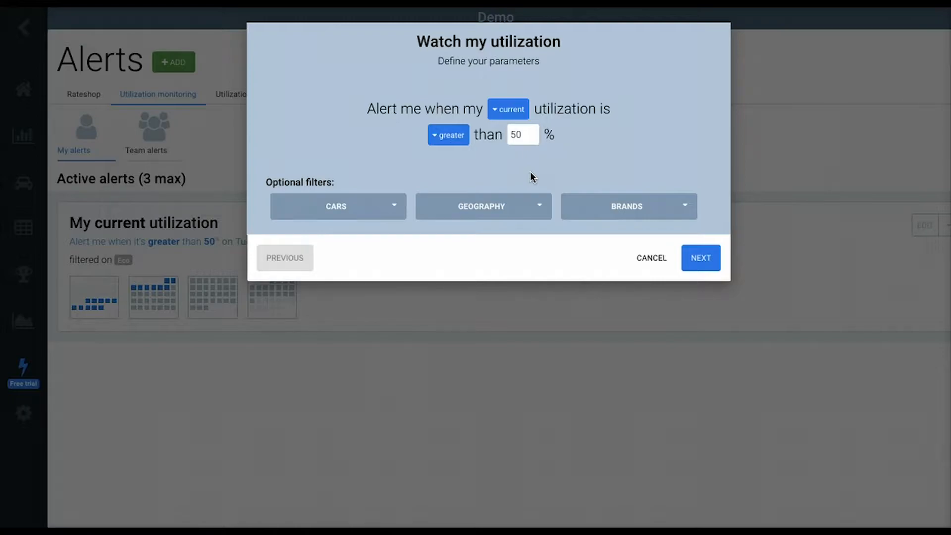
Schedule the utilization monitoring alert for Friday at 2:00 PM UTC and finish creating it.
left_click(700, 261)
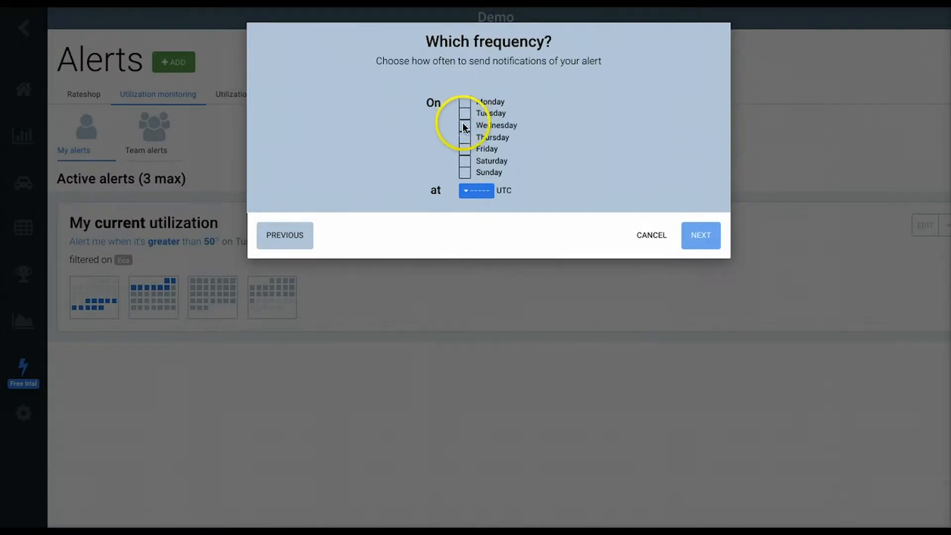
left_click(464, 148)
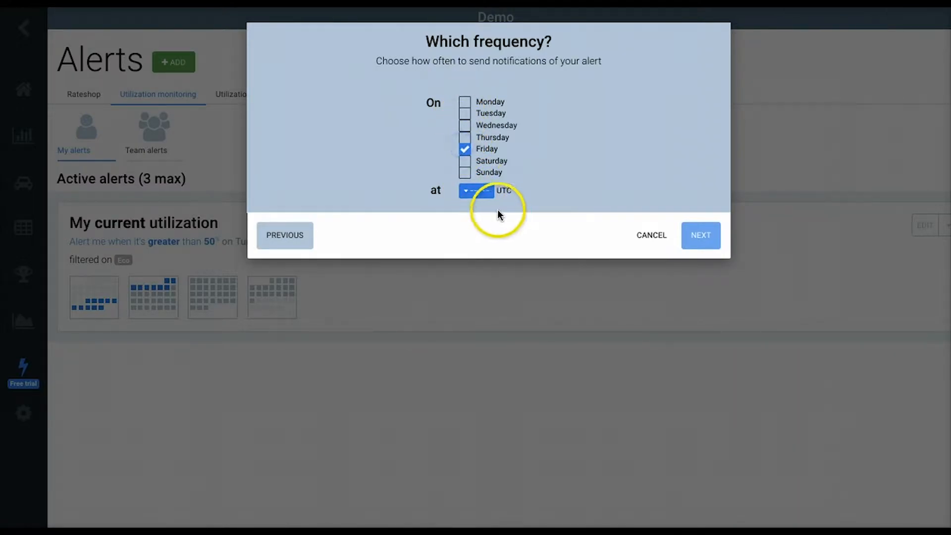
left_click(485, 192)
scroll(504, 298, "down", 4)
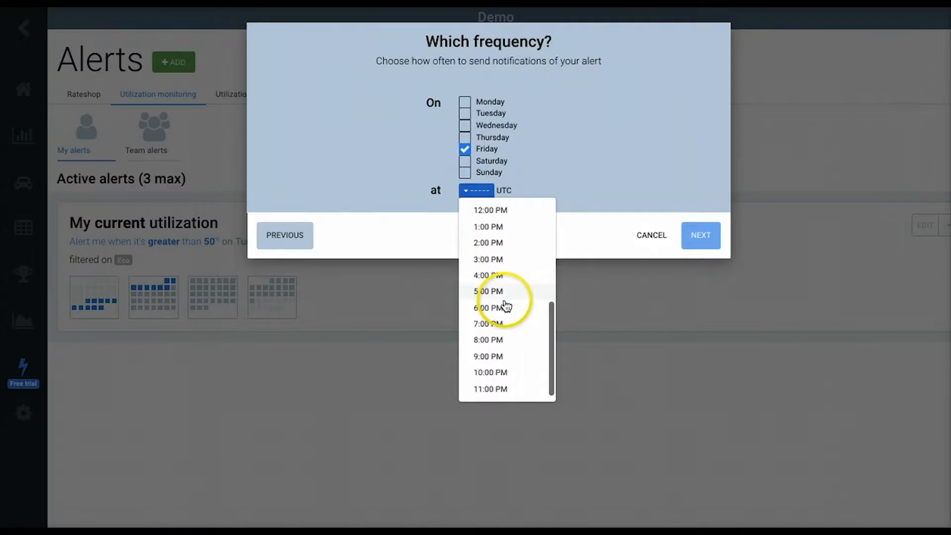
left_click(486, 243)
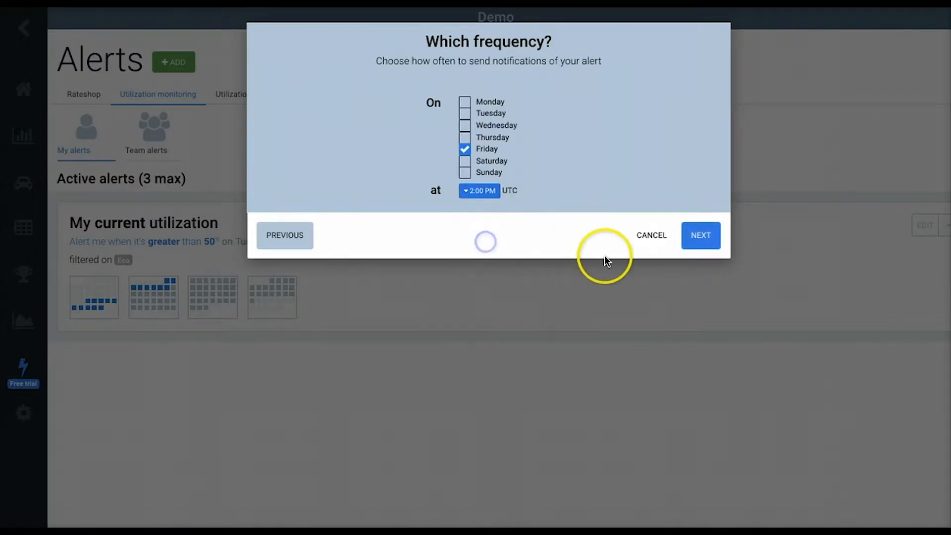
left_click(701, 236)
left_click(563, 128)
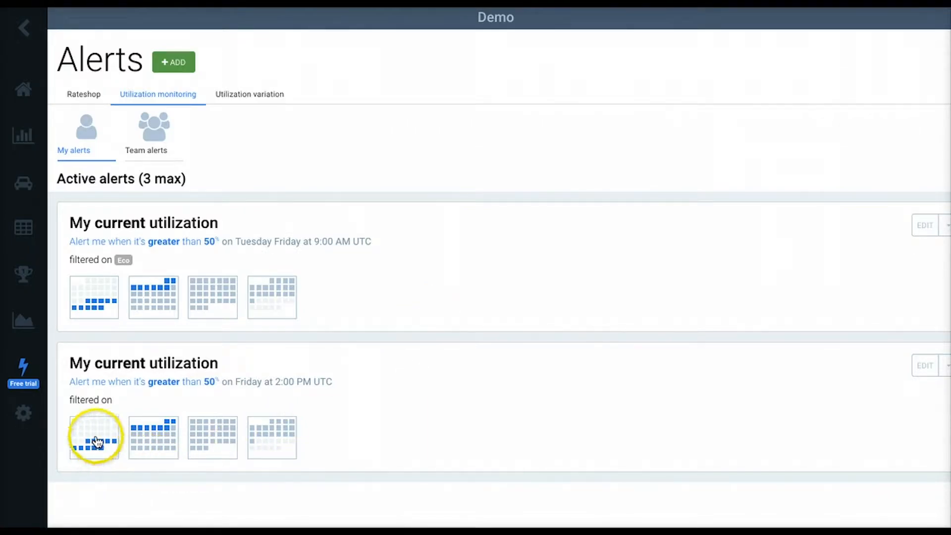
Open the September 2018 calendar of the Friday 2:00 PM utilization alert and examine the daily utilization percentages.
left_click(157, 443)
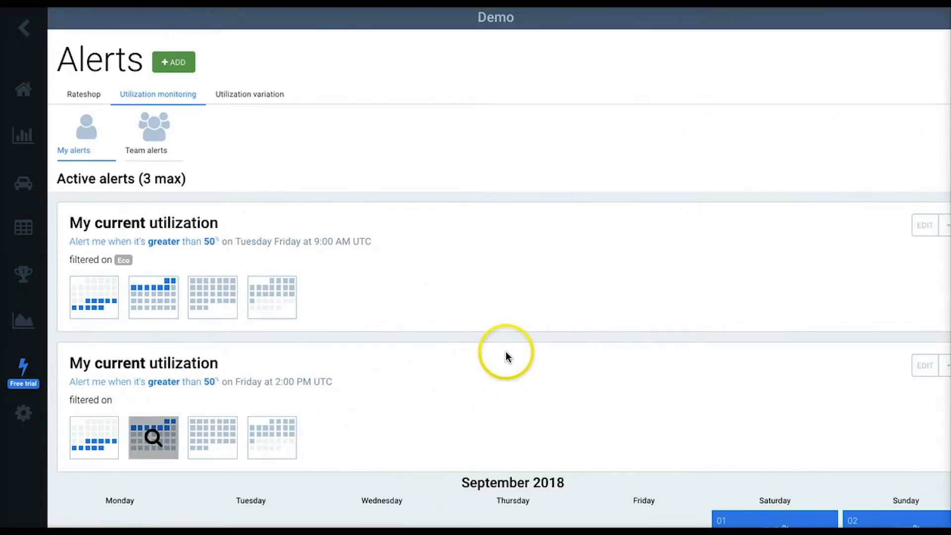
scroll(506, 350, "down", 5)
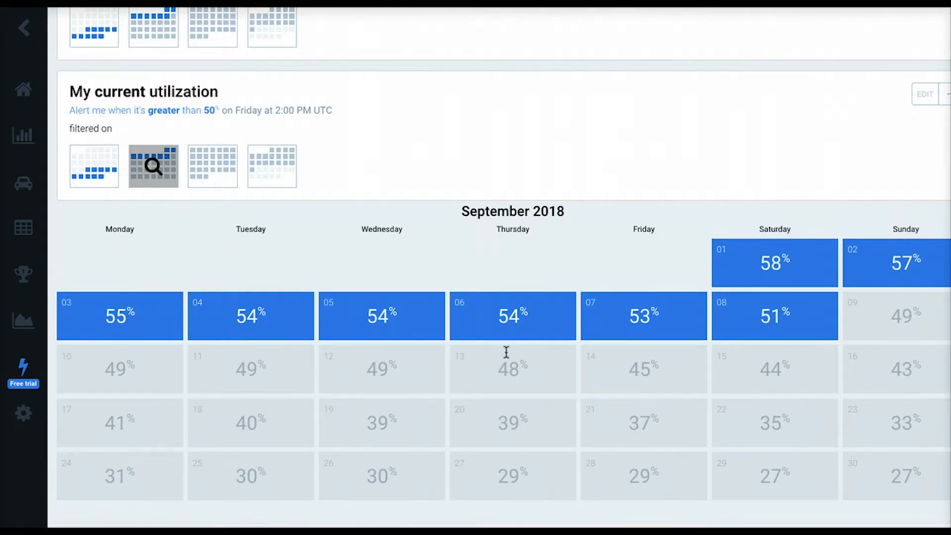
scroll(506, 351, "up", 8)
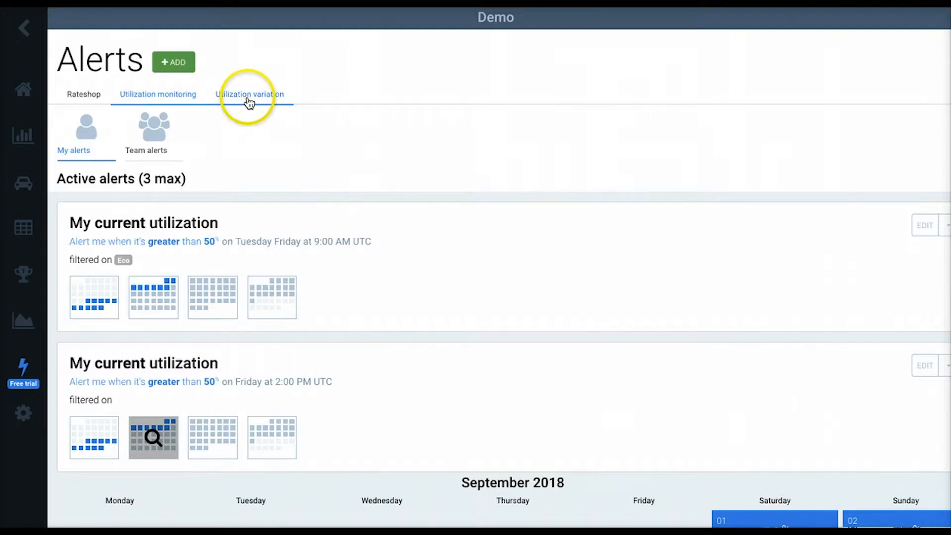
Start a new alert of the Utilization variation type from the utilization variation alerts.
left_click(248, 99)
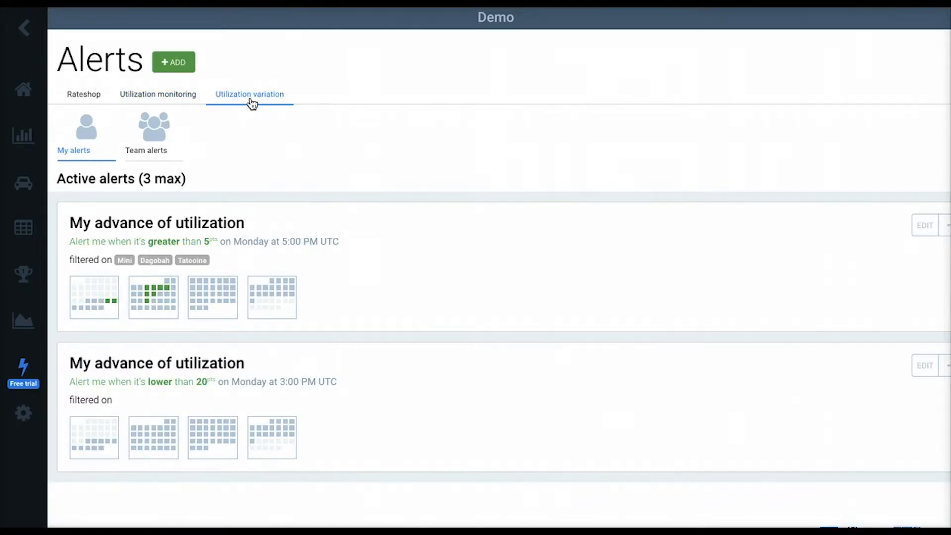
left_click(174, 61)
left_click(418, 222)
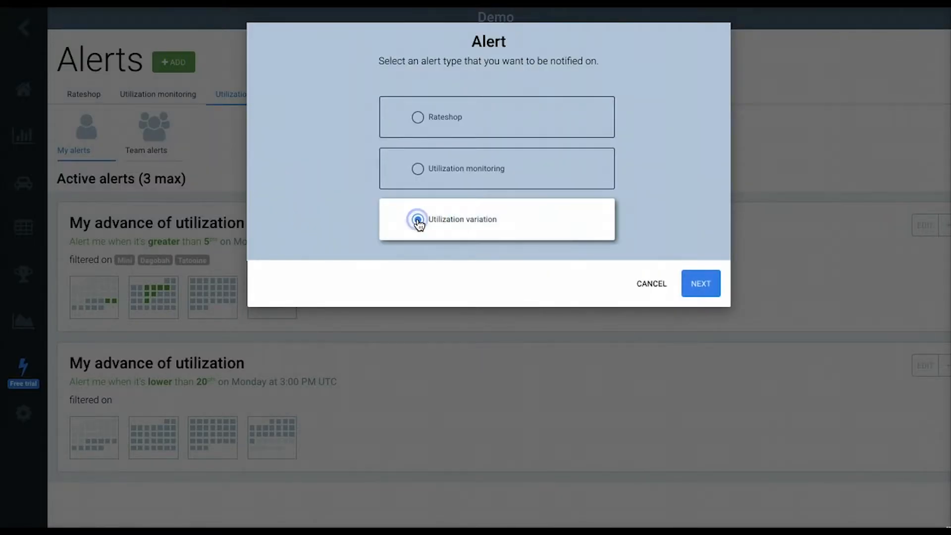
left_click(700, 283)
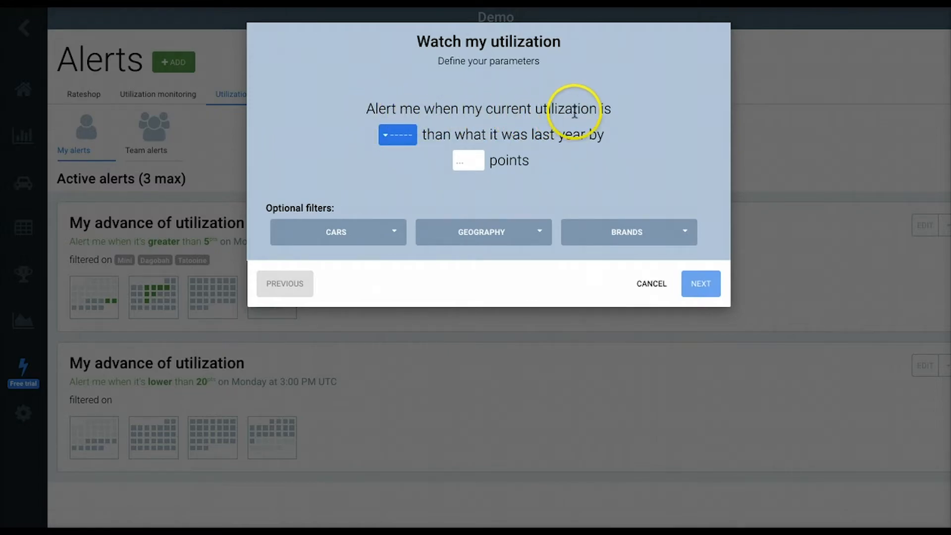
Define the variation condition as current utilization greater than last year by 10 points, leaving the optional filters empty.
left_click(400, 137)
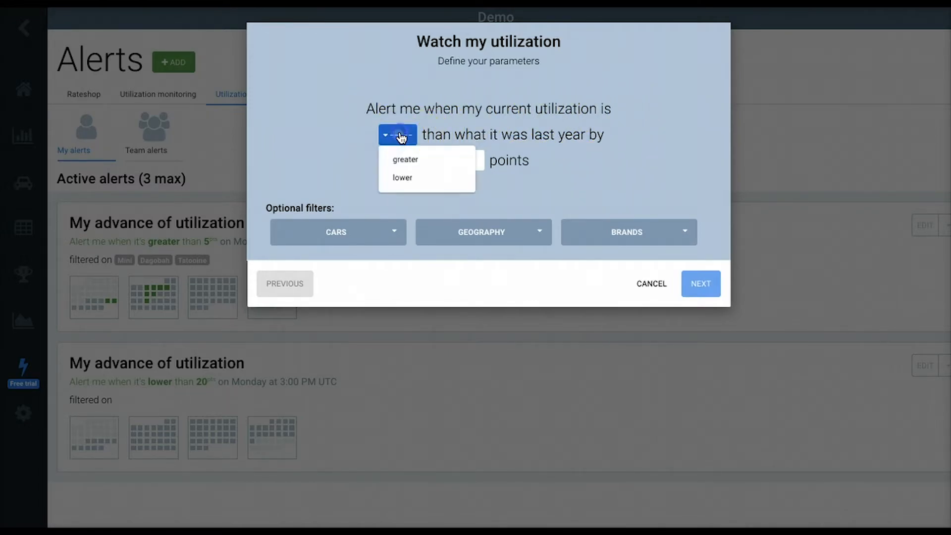
left_click(399, 161)
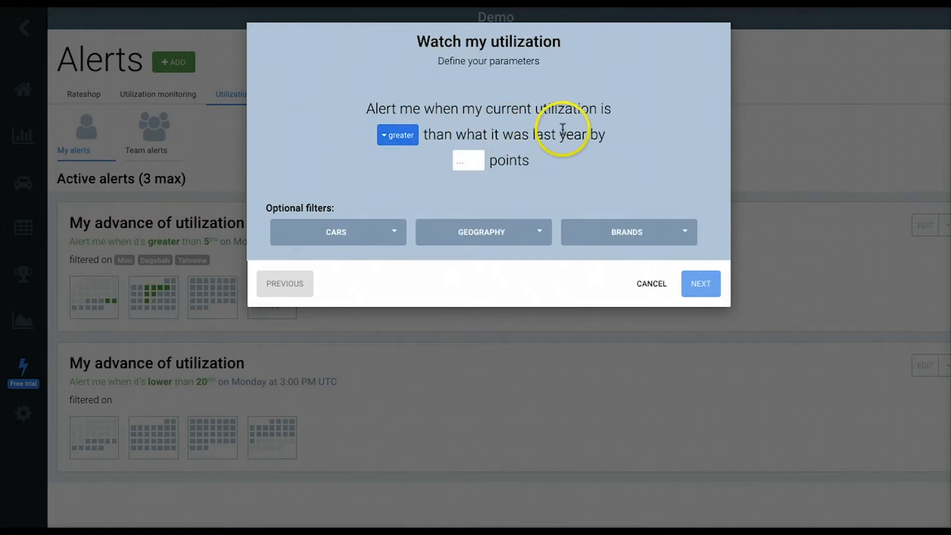
left_click(469, 158)
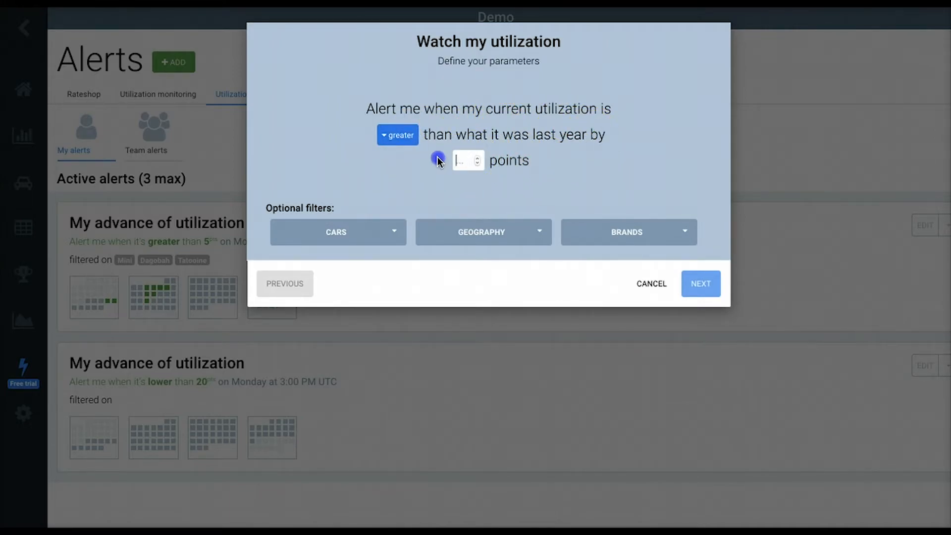
type("10")
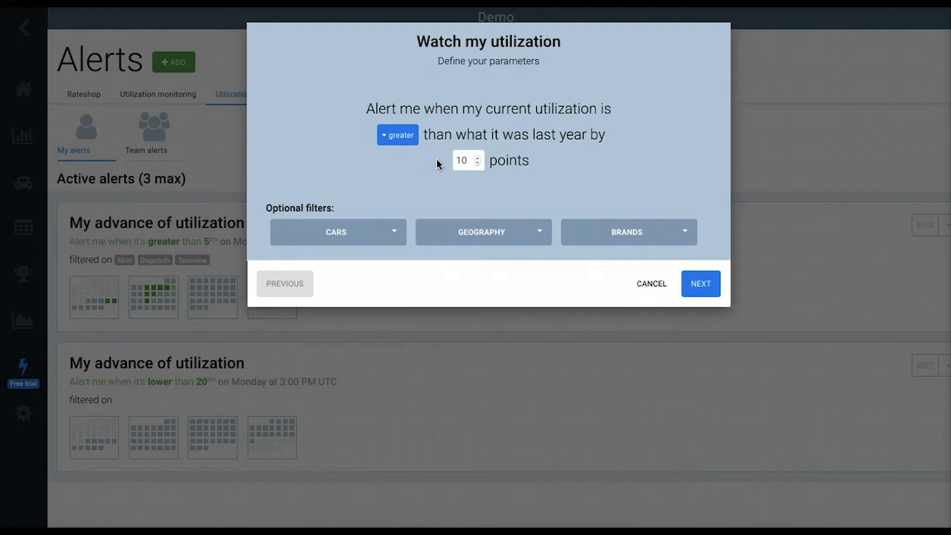
left_click(684, 288)
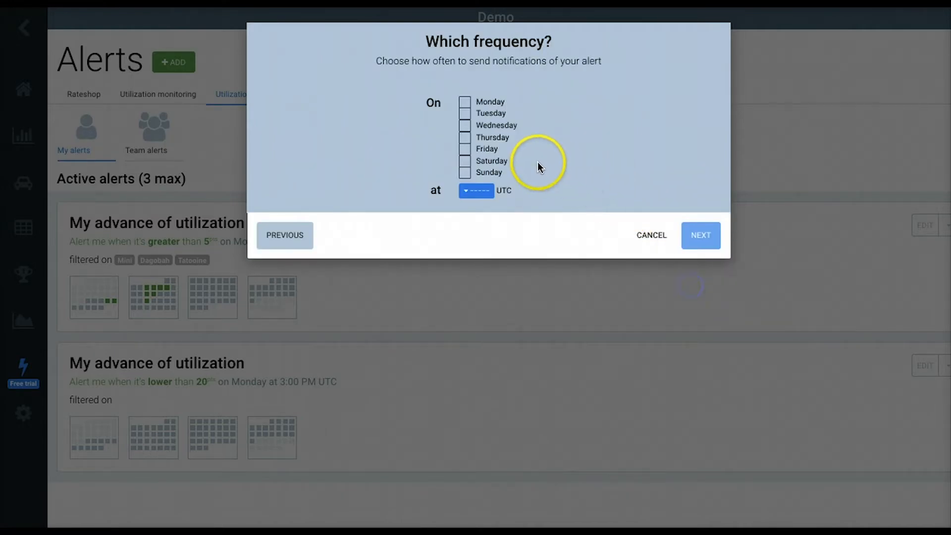
Schedule the utilization variation alert for Friday at 2:00 PM UTC and finish creating it.
left_click(466, 149)
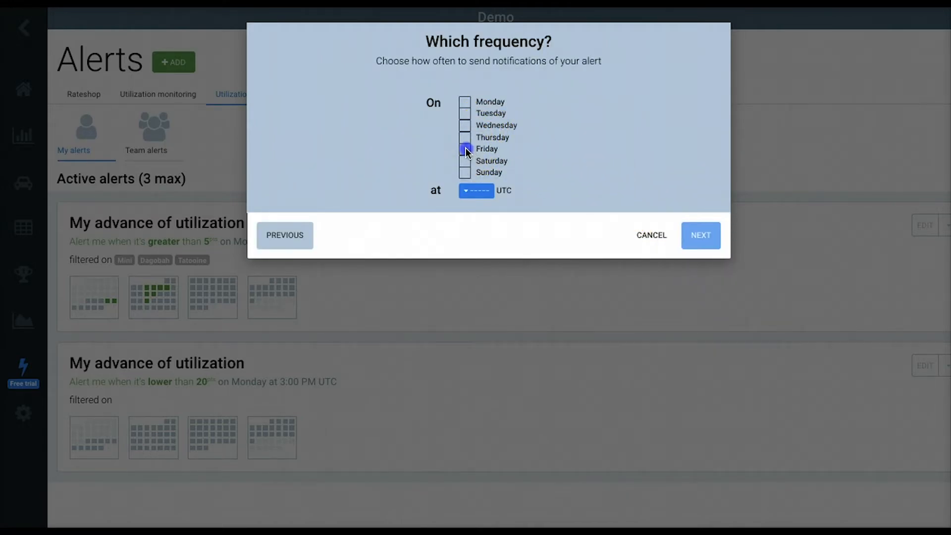
left_click(483, 190)
scroll(492, 268, "down", 4)
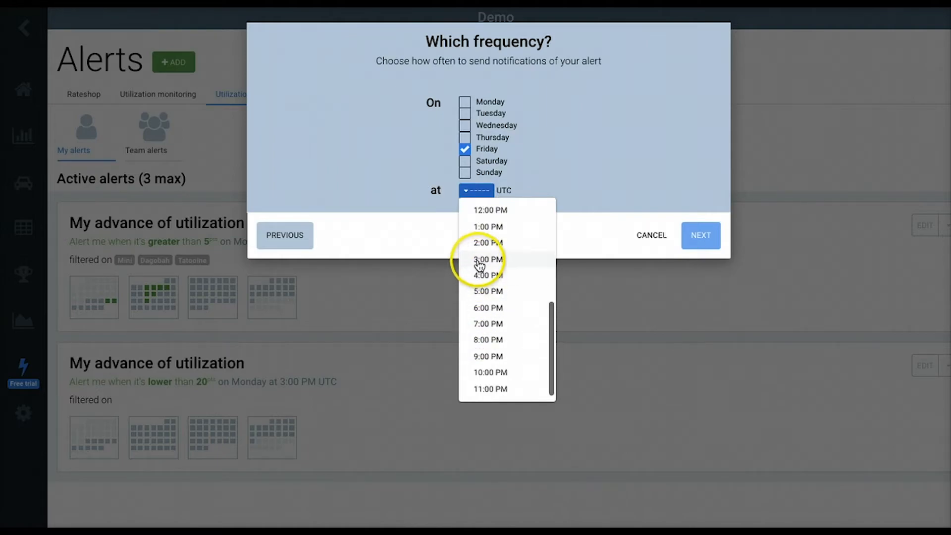
left_click(481, 243)
left_click(700, 236)
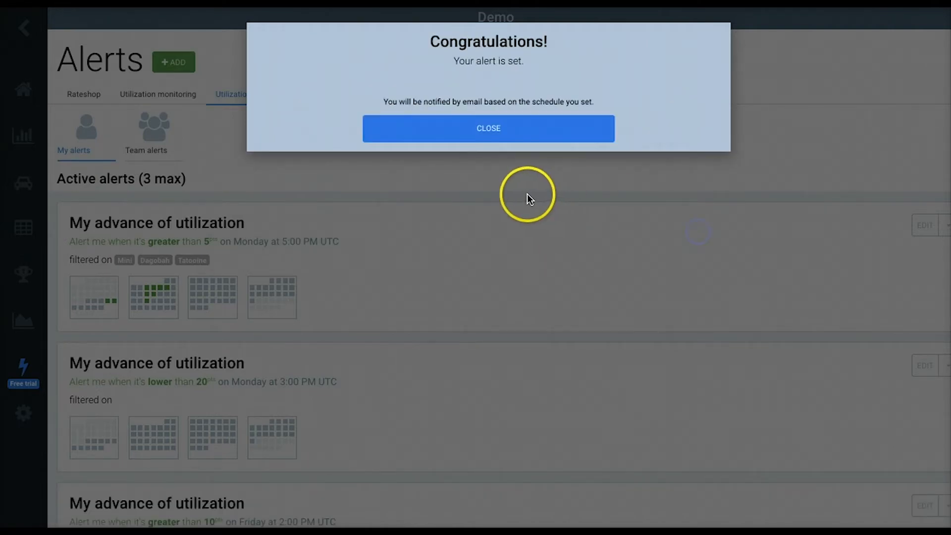
left_click(490, 129)
Open the September 2018 calendar of the new 10-point variation alert and examine the daily point differences.
scroll(466, 312, "down", 2)
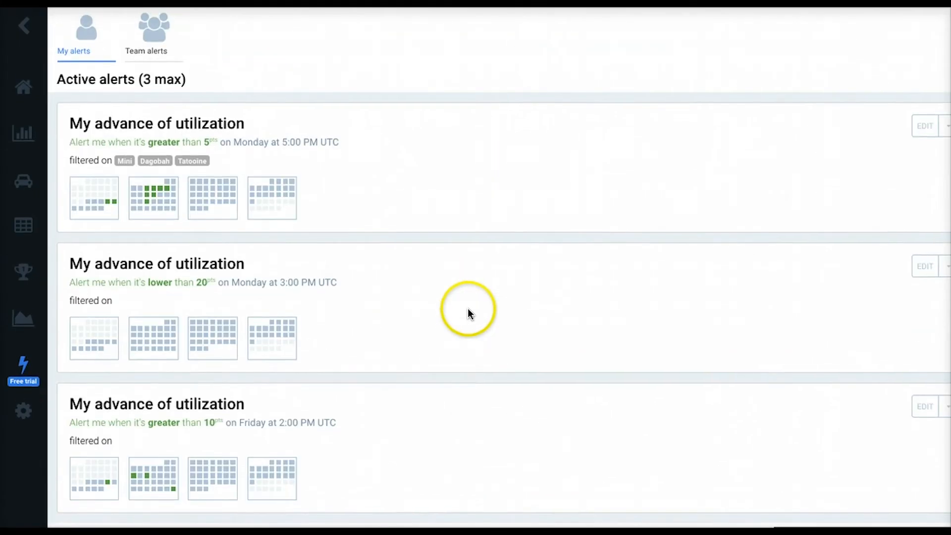
left_click(140, 486)
scroll(311, 432, "down", 6)
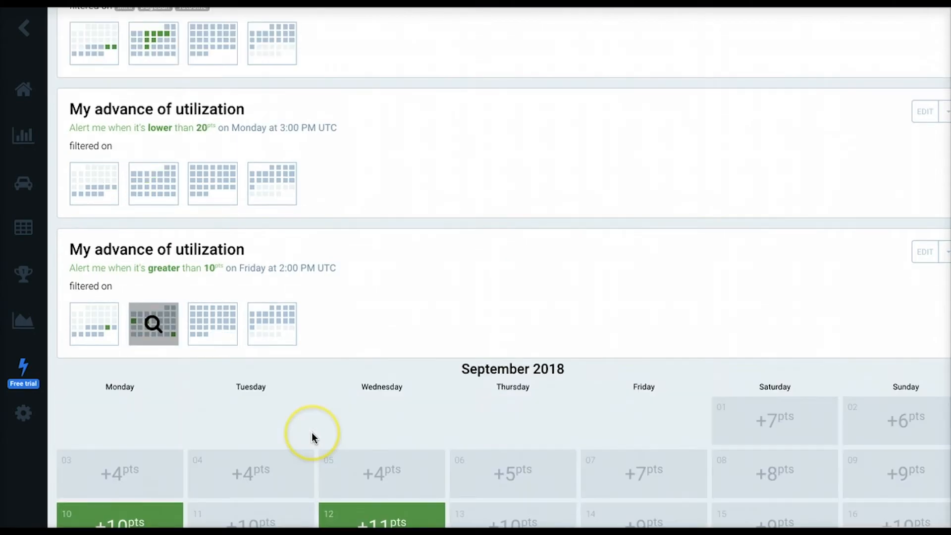